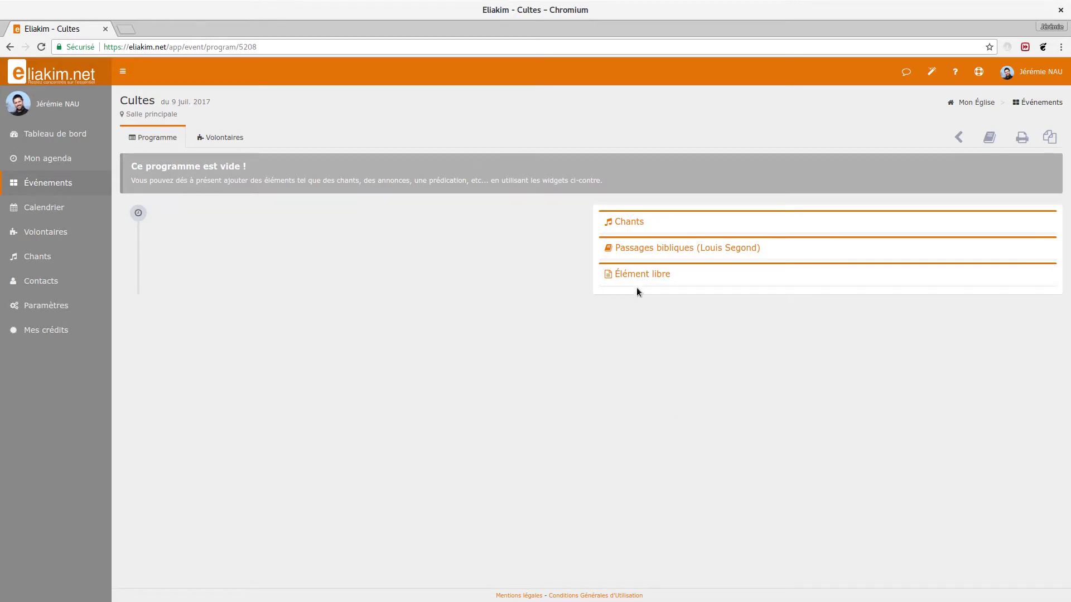
Add the free elements "Louange" and "Sainte cène" to the empty program as titles.
left_click(632, 274)
left_click(644, 338)
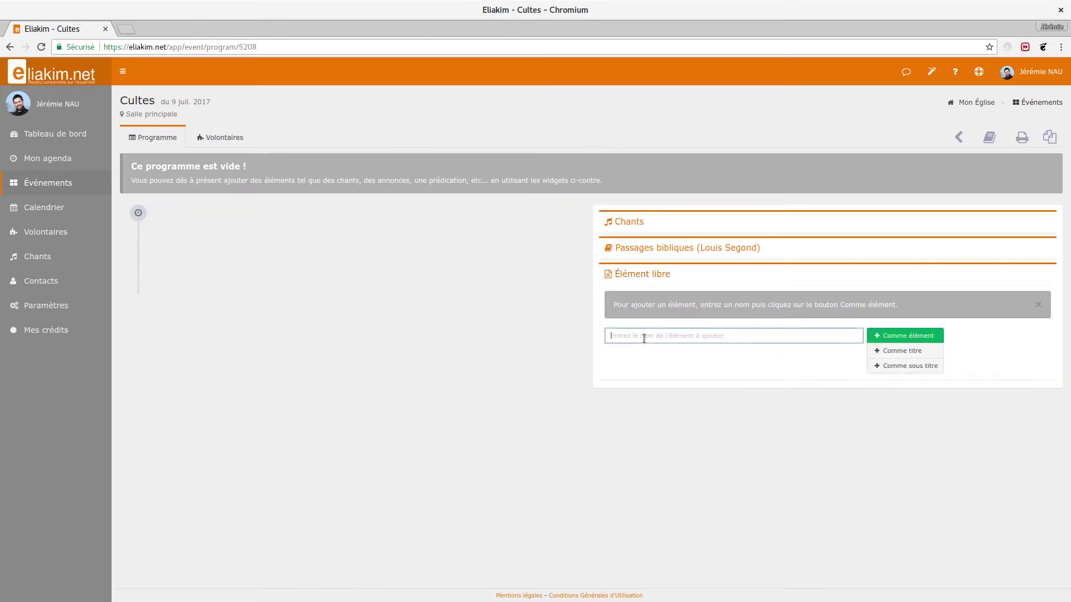
type("Louange")
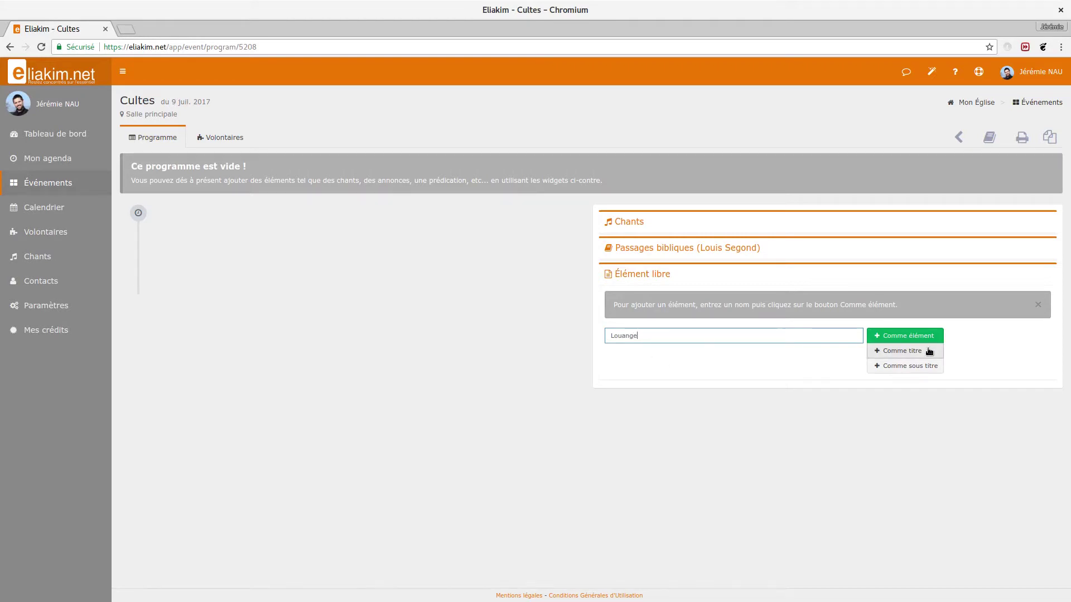
left_click(900, 350)
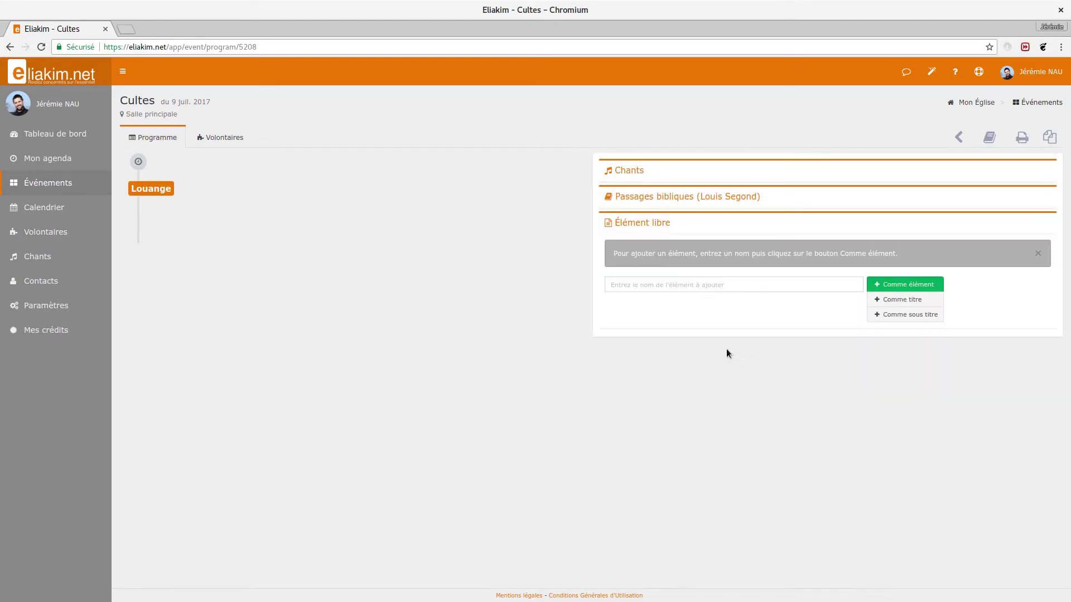
left_click(691, 285)
type("Sainte cène")
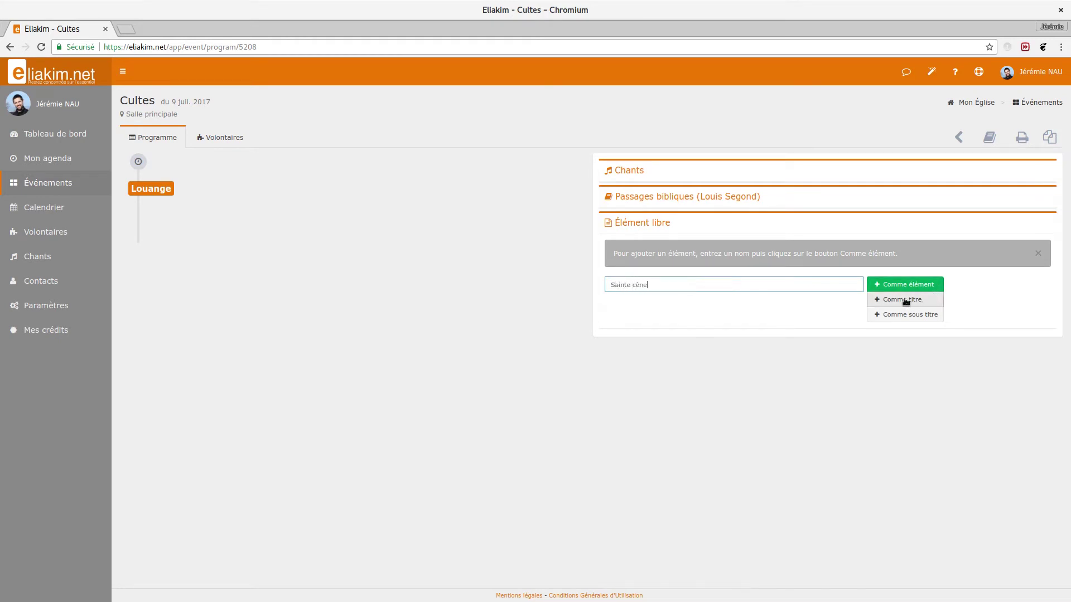
left_click(904, 300)
Add two more titles, "Prédication" and "Annonces", below Sainte cène in the program.
left_click(687, 285)
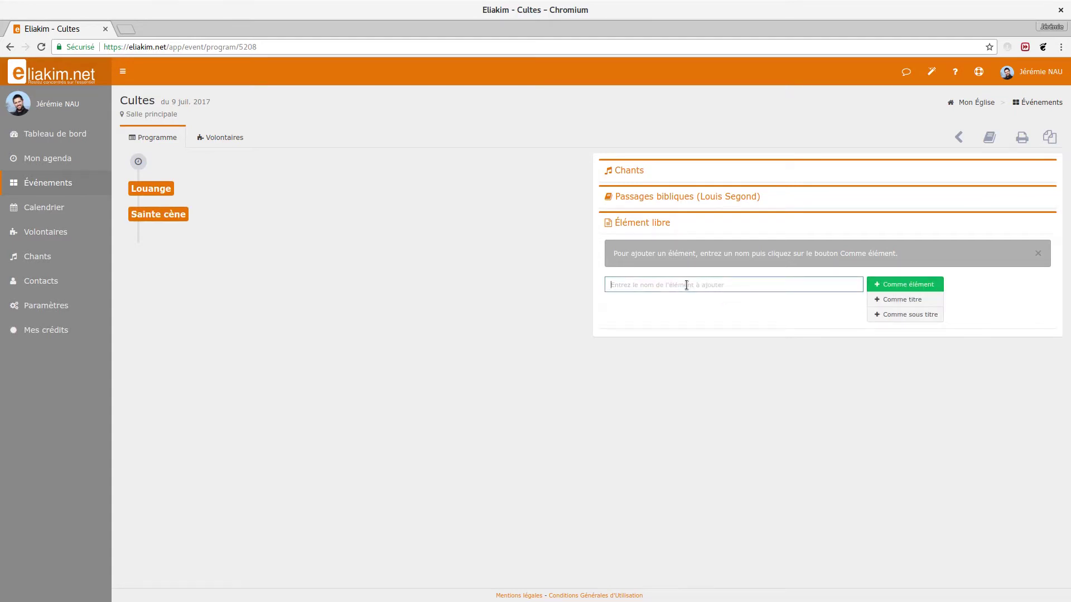
type("Prédication")
left_click(899, 301)
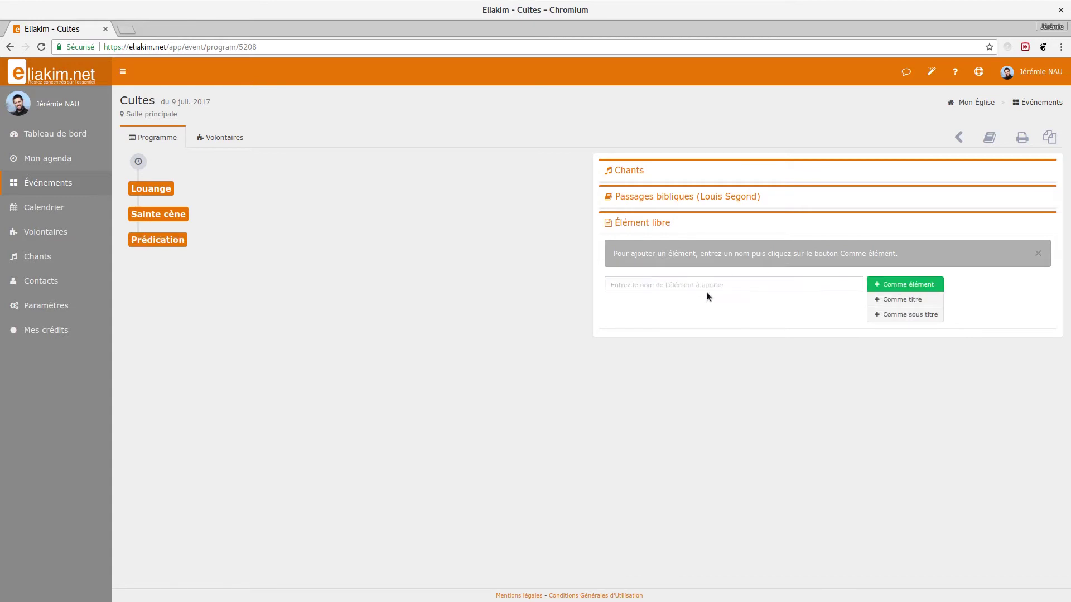
left_click(666, 285)
type("Annonces")
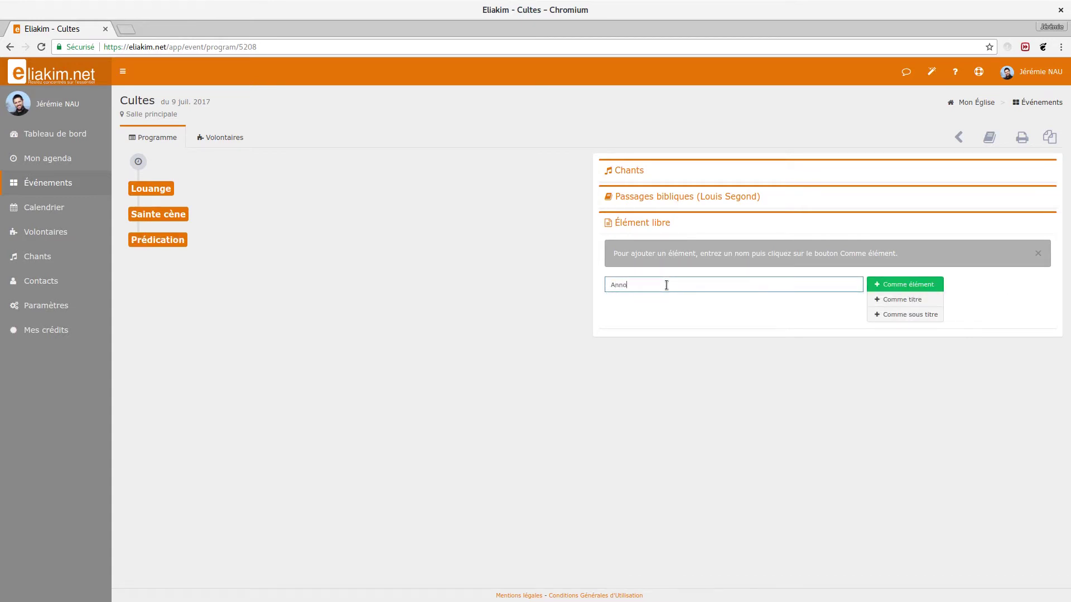
left_click(900, 301)
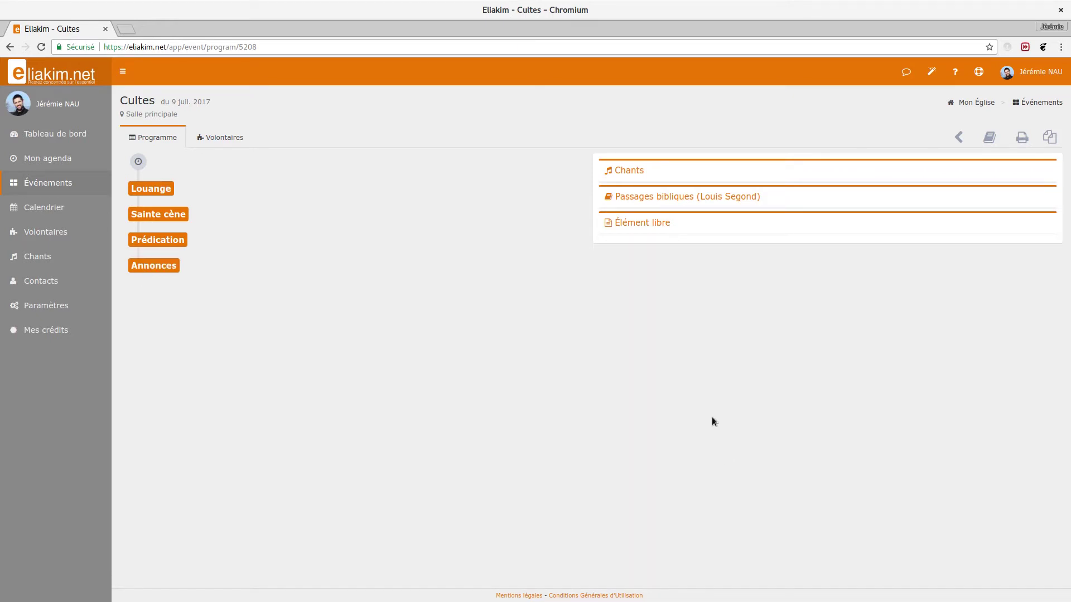
Place the songs "À celui qui nous aime", "Dieu puissant" and "Fort et puissant" in that order under the Louange title.
left_click(629, 170)
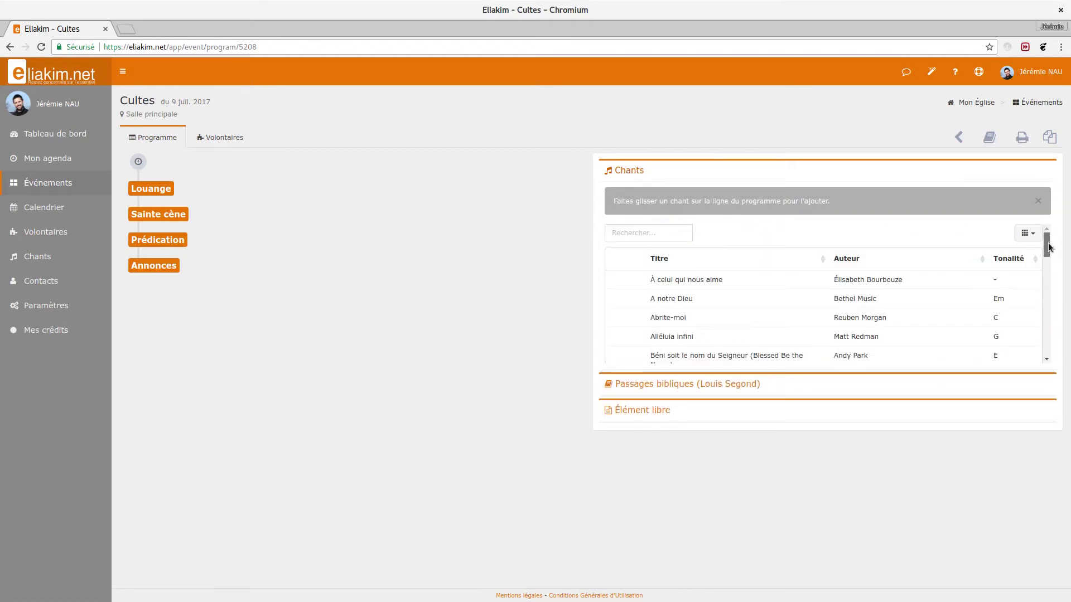
scroll(1049, 250, "down", 2)
mouse_move(1050, 250)
left_mouse_down()
mouse_move(1049, 273)
mouse_move(1047, 229)
left_mouse_up()
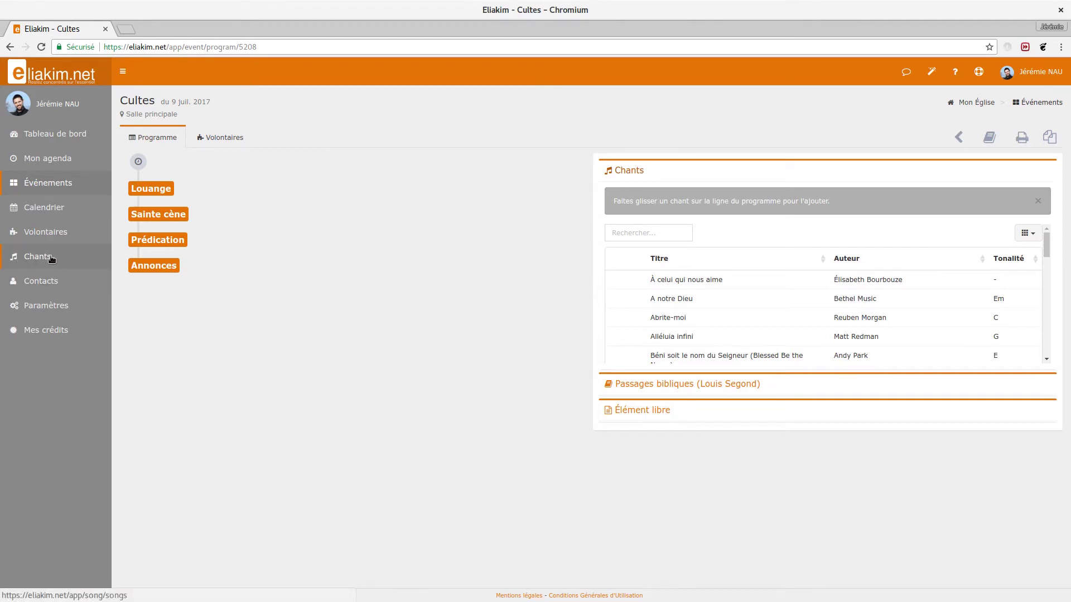
scroll(782, 304, "down", 1)
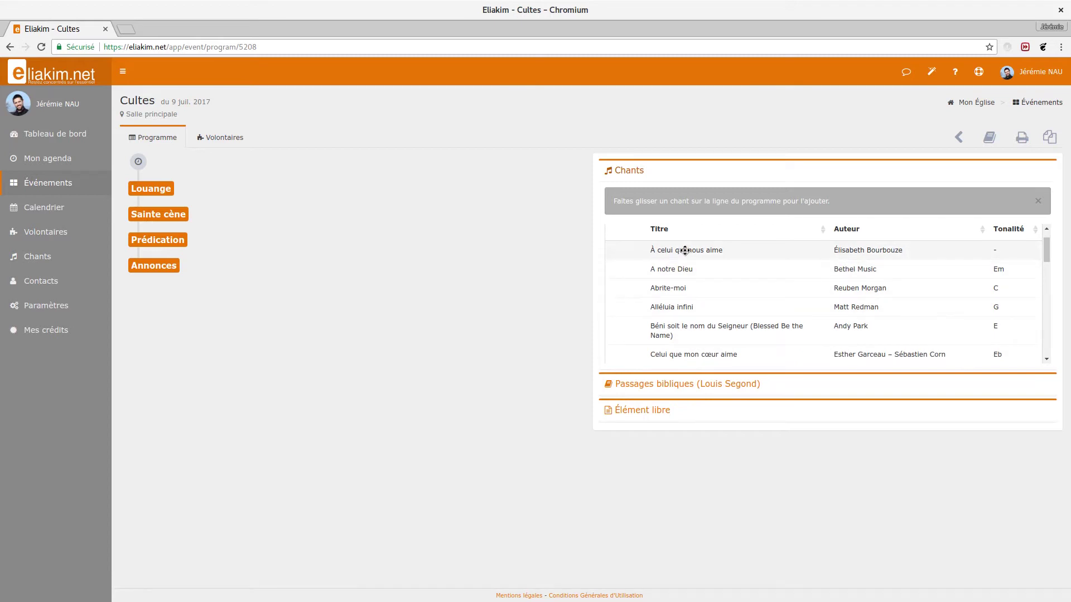
left_click_drag(686, 250, 232, 207)
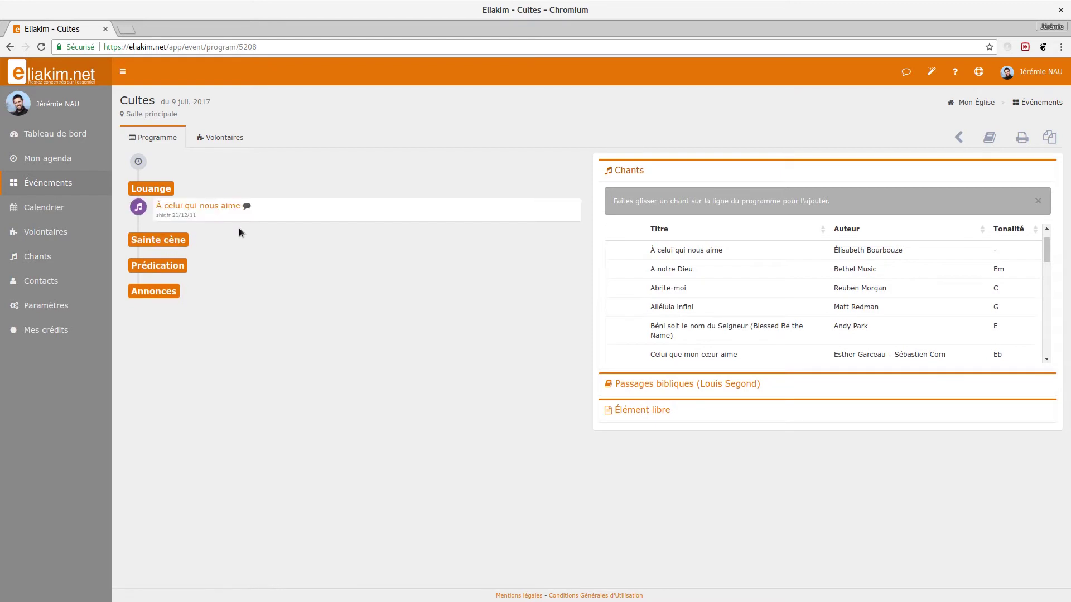
scroll(772, 283, "down", 3)
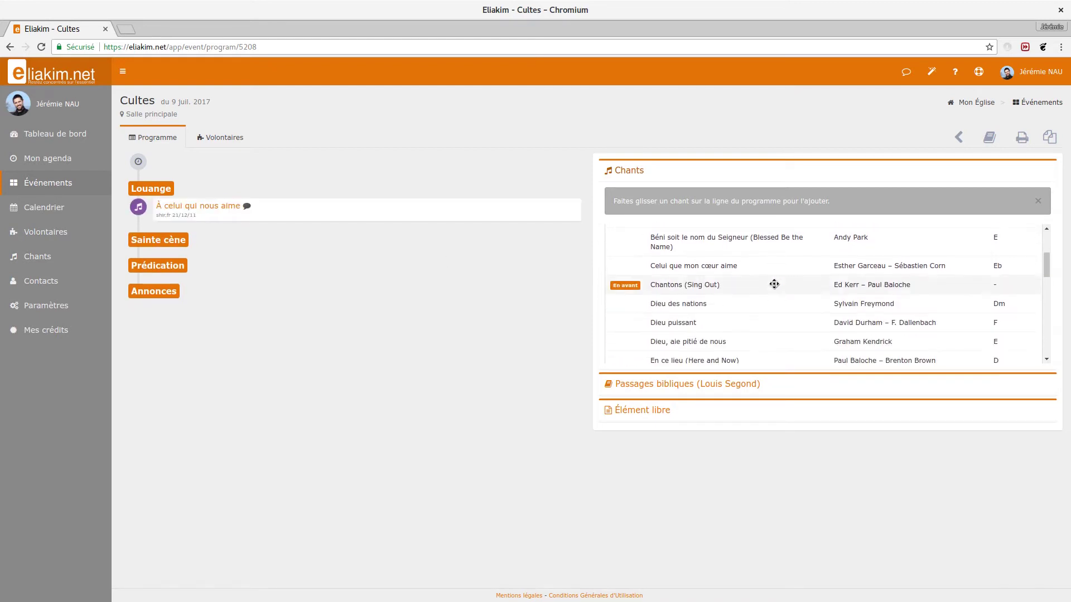
left_click_drag(672, 294, 195, 230)
scroll(722, 280, "down", 2)
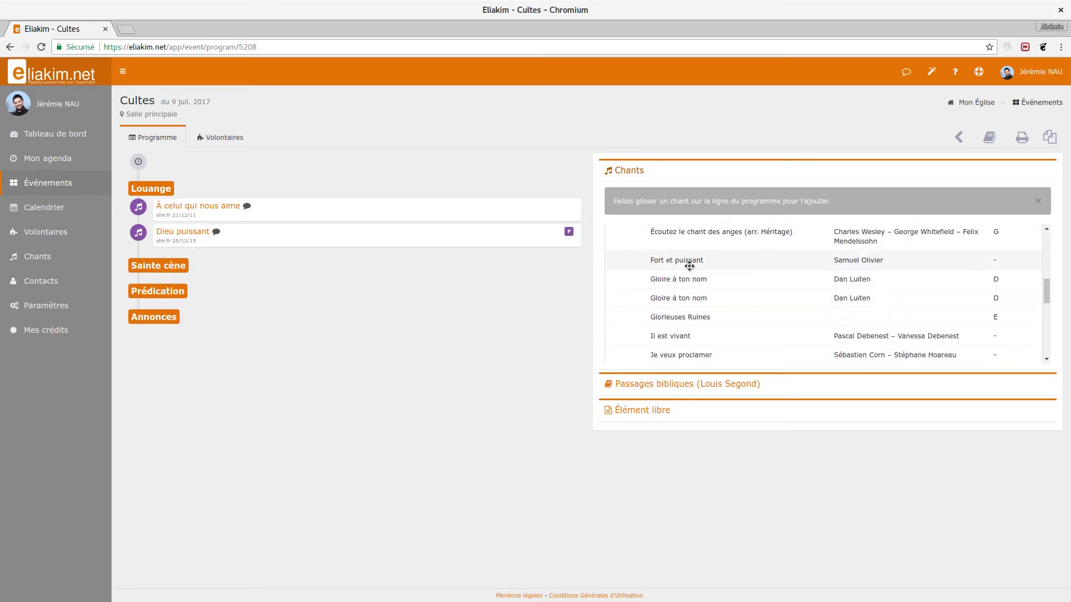
left_click_drag(690, 266, 229, 254)
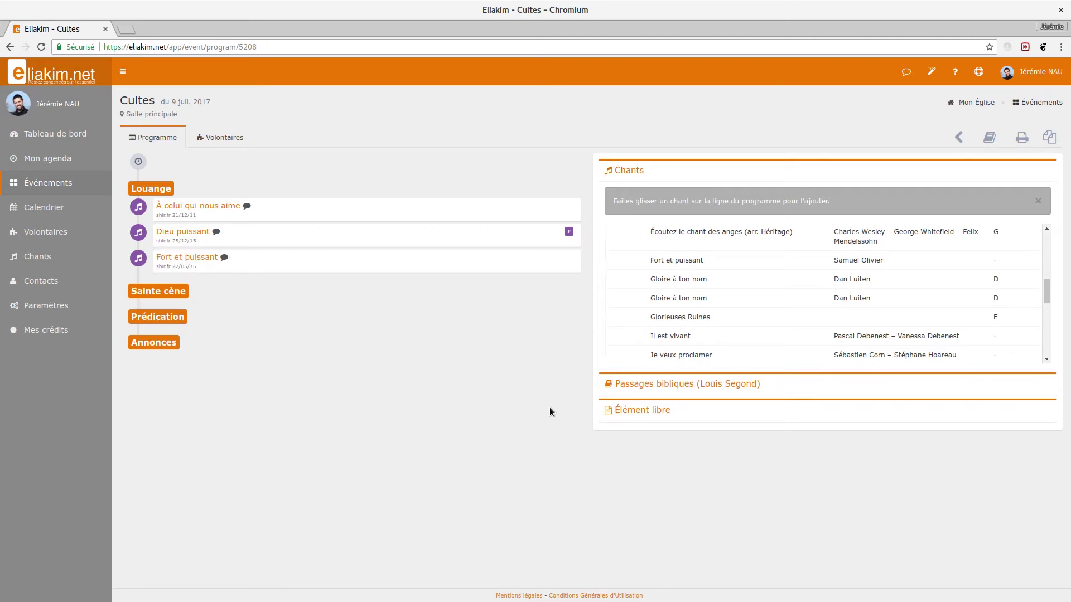
Add the Bible passage Luc 3:2 to the program and move it under the Sainte cène title.
left_click(627, 384)
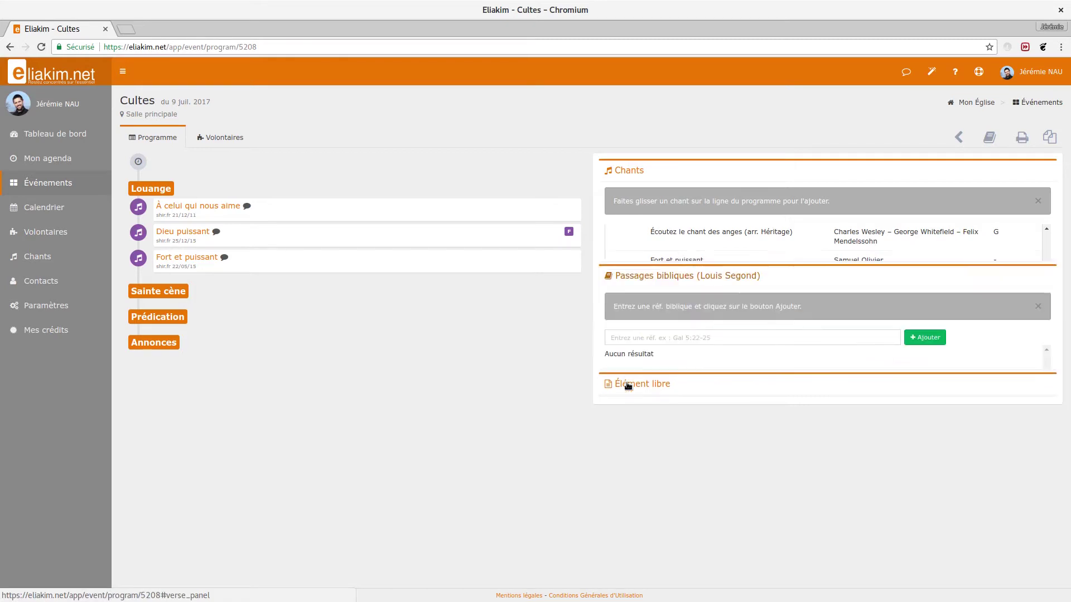
left_click(634, 258)
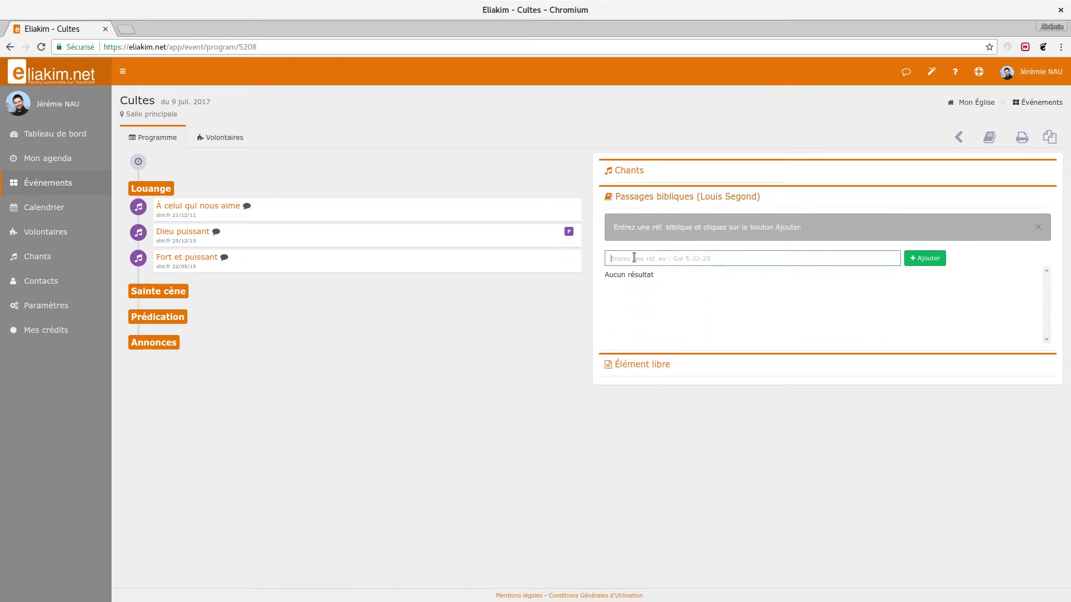
type("Luc 3:2")
left_click(927, 258)
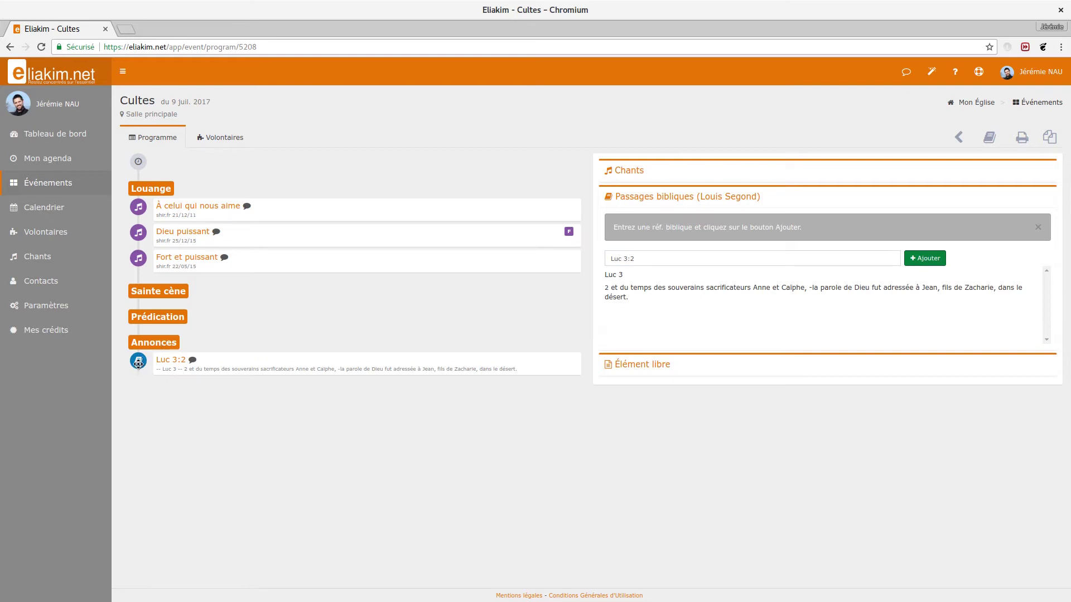
left_click_drag(139, 360, 159, 315)
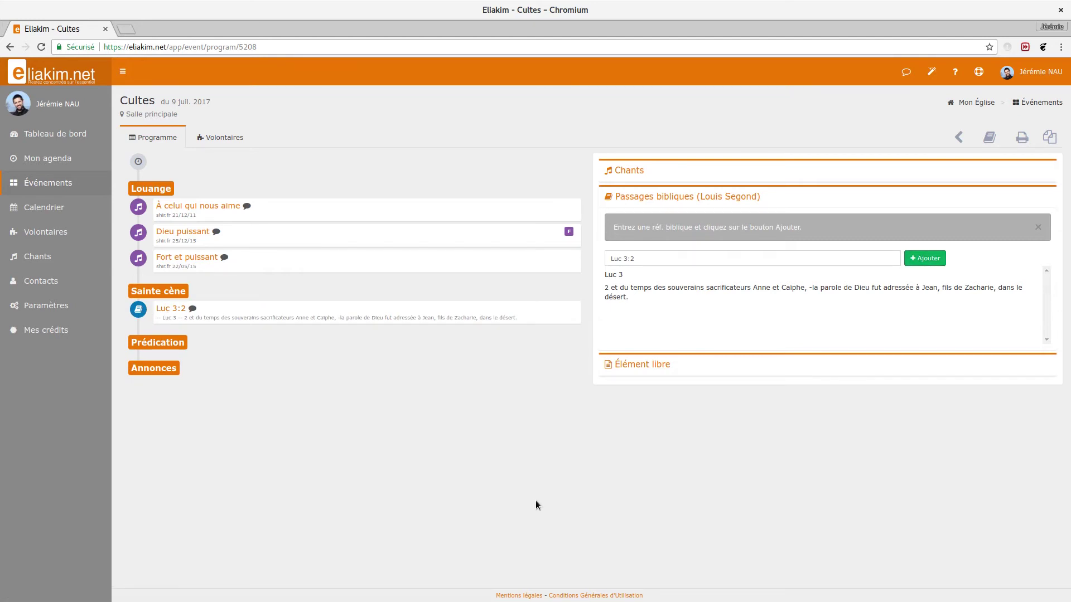
Add the free element "La foi" as an item, move it under the Prédication title and expand its details.
left_click(631, 367)
left_click(668, 281)
type("L")
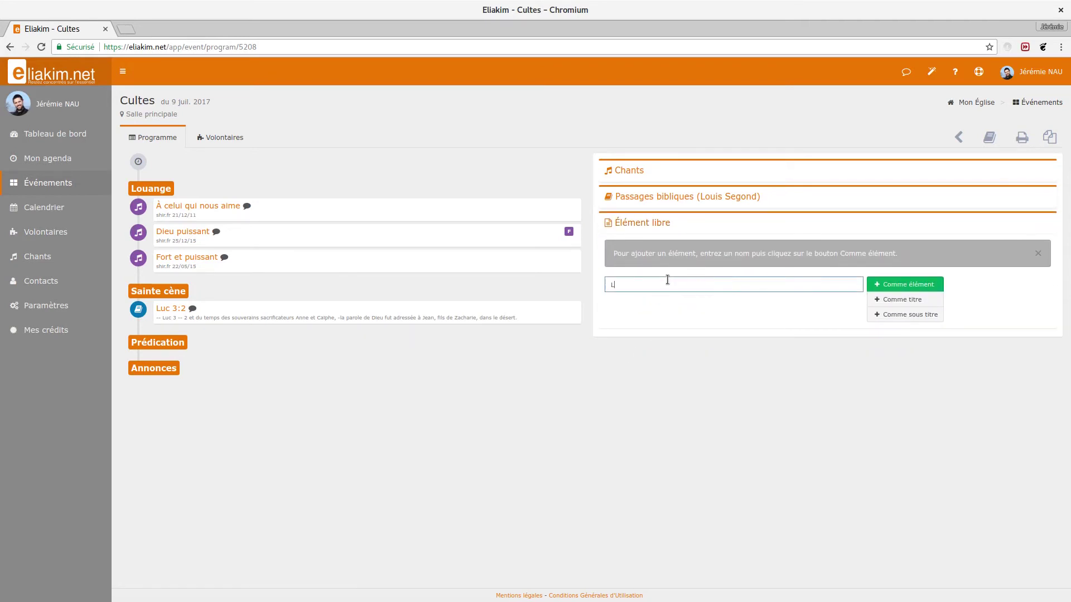
type("a foi")
left_click(908, 285)
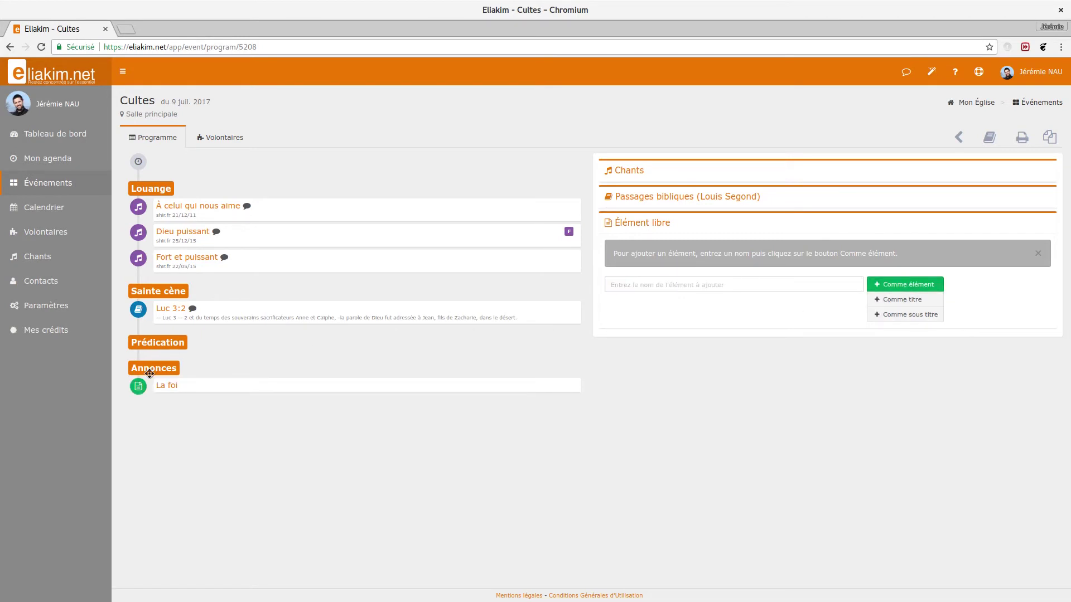
left_click_drag(138, 386, 149, 360)
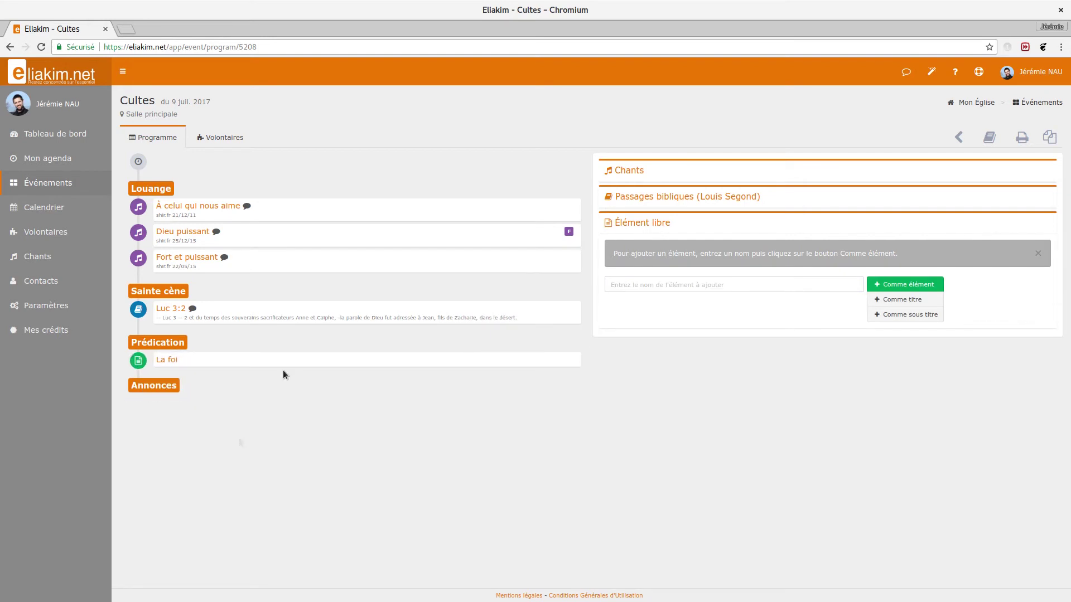
left_click(171, 362)
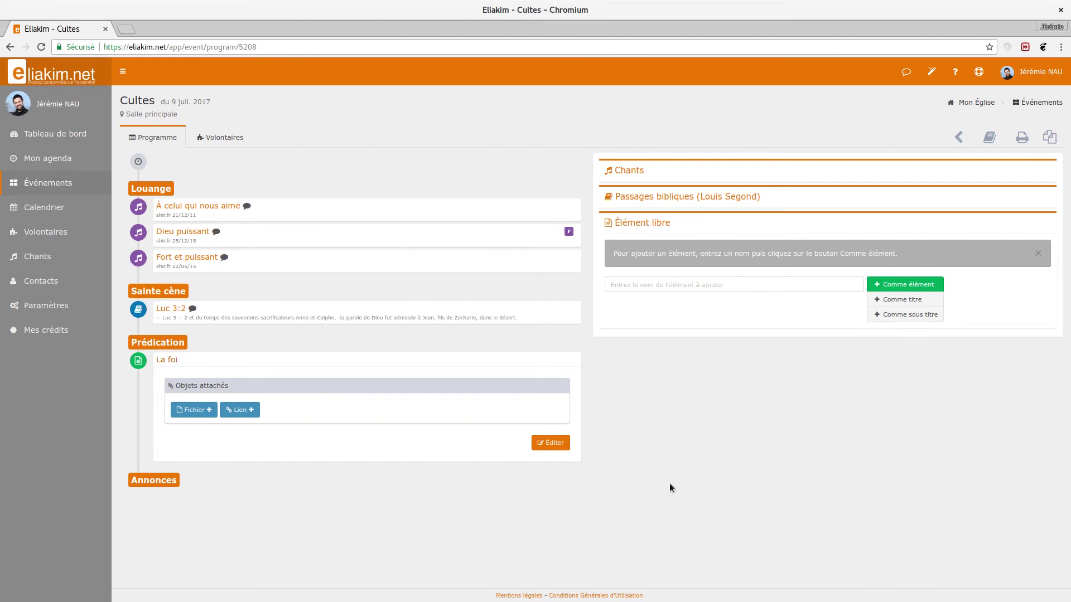
Add the items "Réunion mardi" and "Camp enfants" under the Annonces title.
left_click(631, 286)
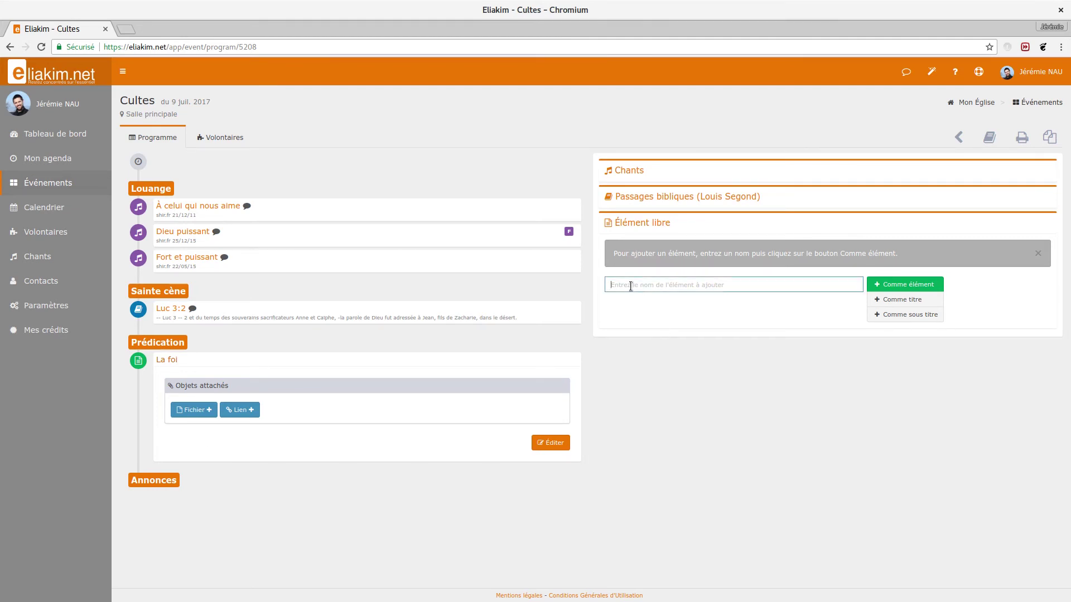
type("Réunion mardi")
left_click(892, 284)
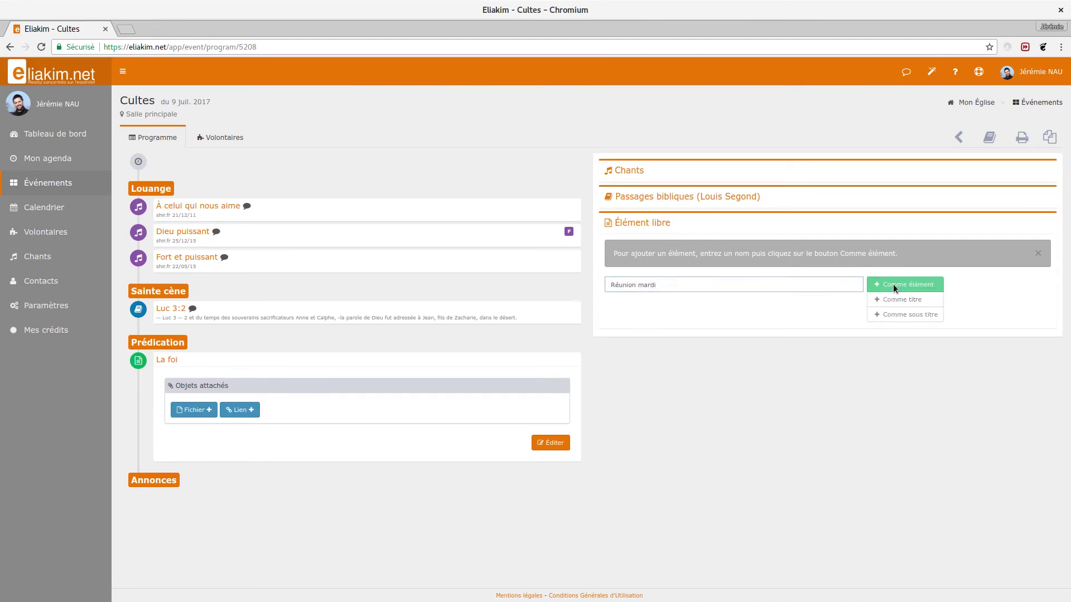
left_click(702, 285)
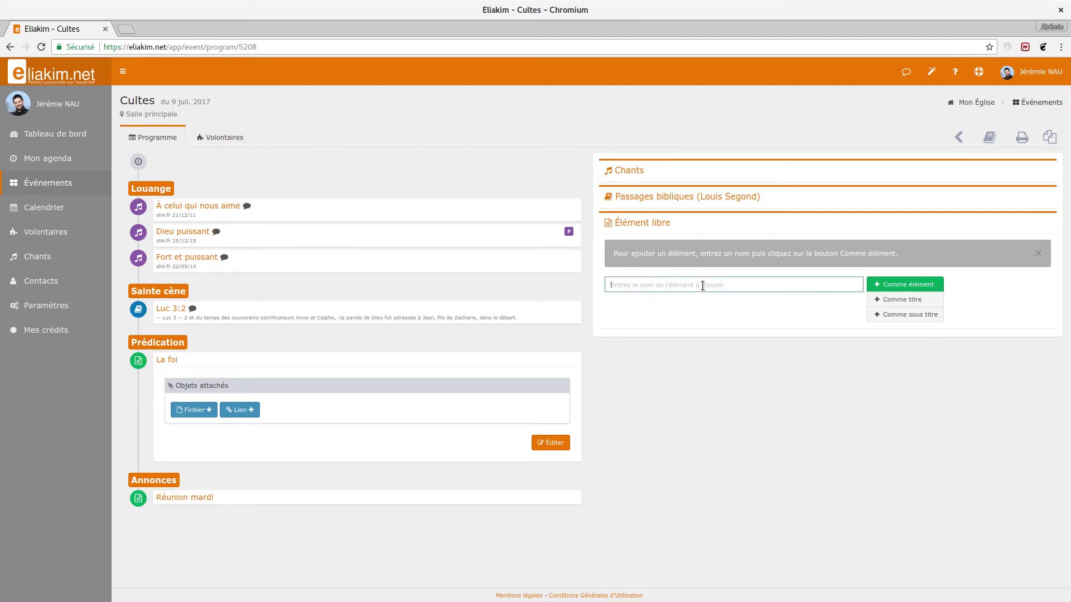
type("Camp enfants")
left_click(919, 285)
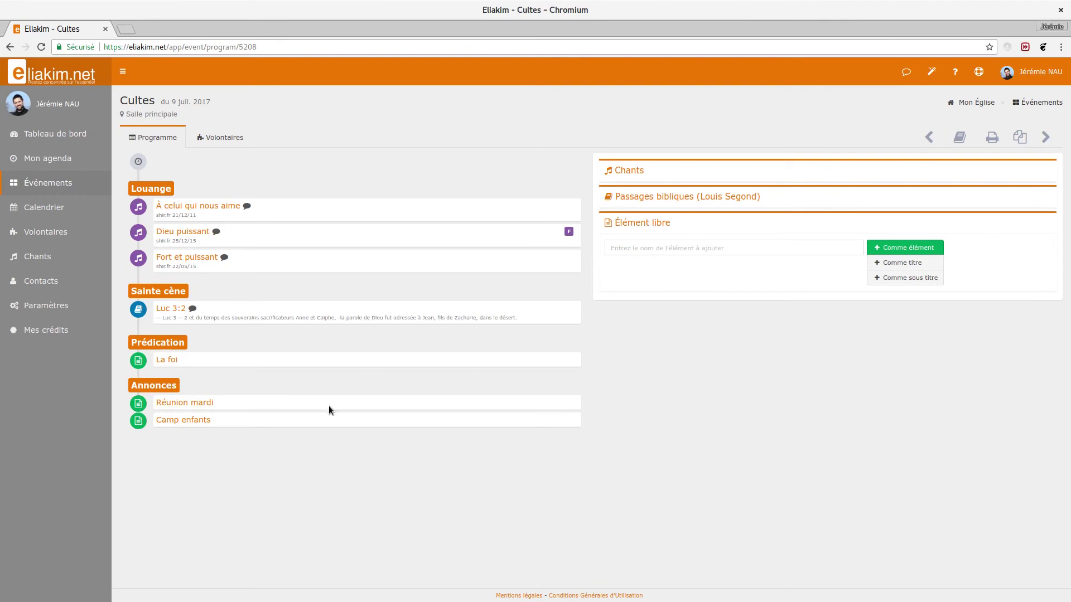
Save the note "à 20h" on the Réunion mardi item and check it in the item's details.
left_click(183, 403)
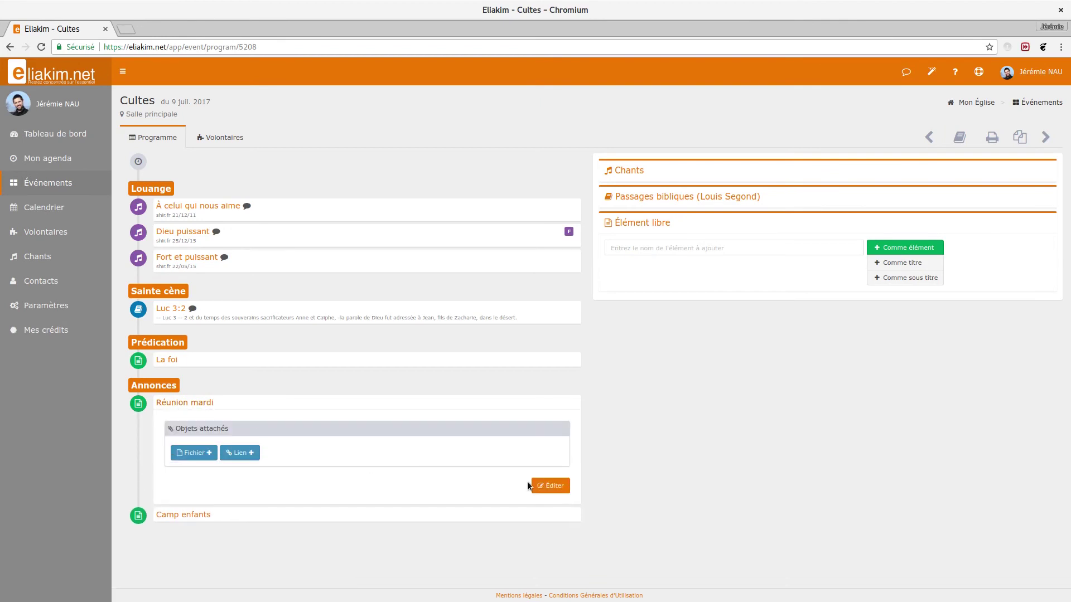
left_click(551, 487)
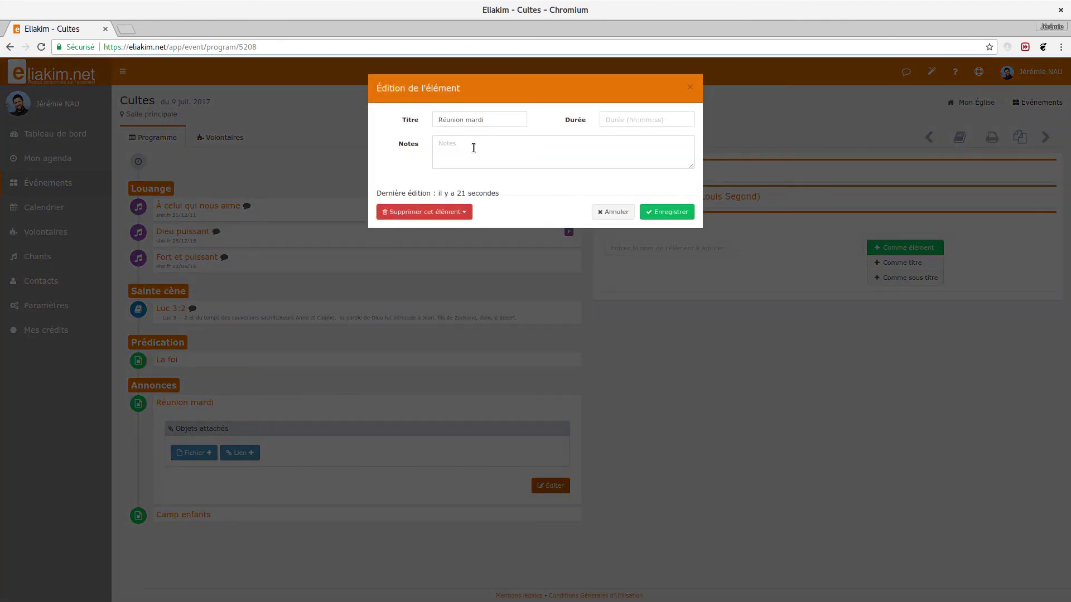
left_click(471, 153)
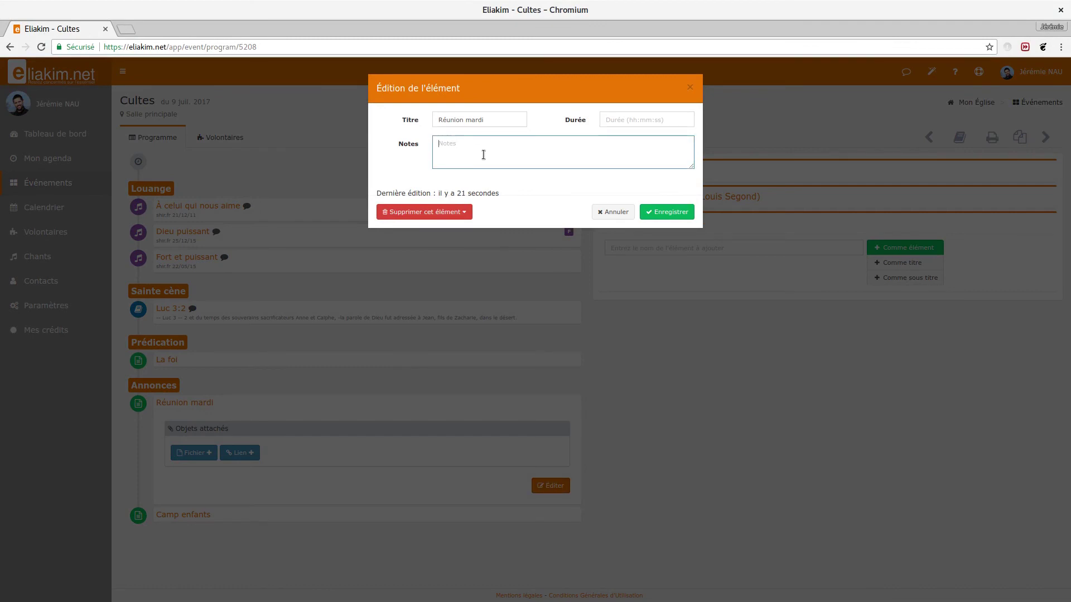
type("à 20h")
left_click(658, 214)
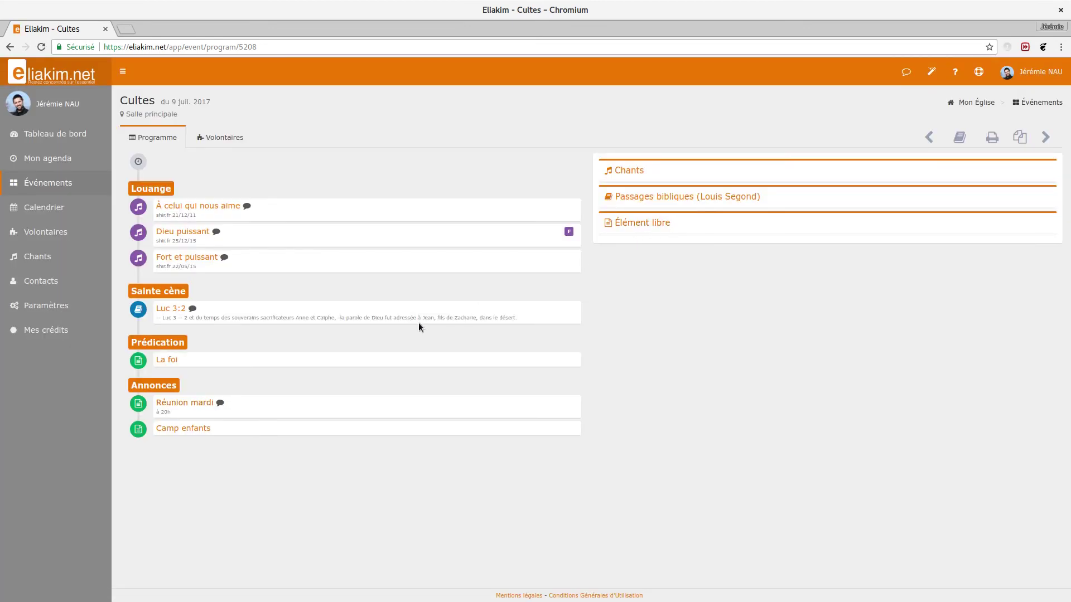
left_click(174, 407)
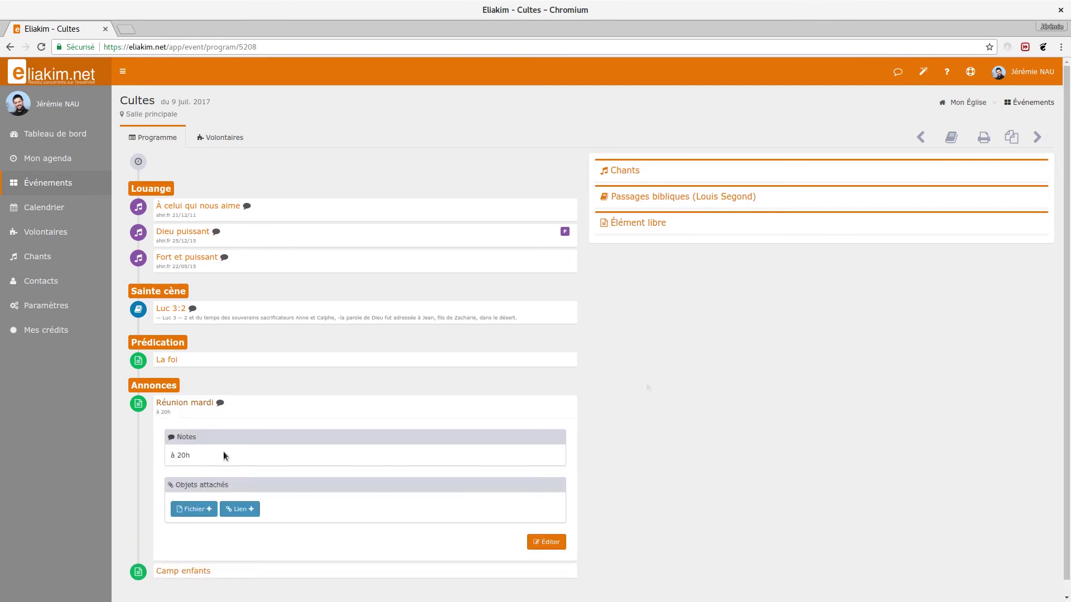
left_click(200, 404)
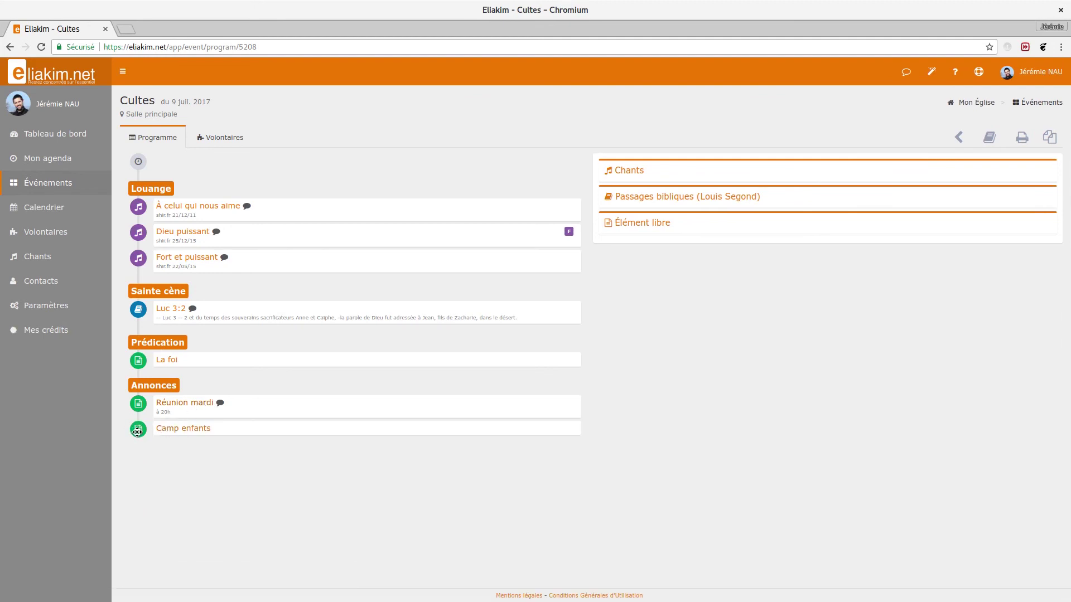
Remove the Camp enfants item from the program and open the printable PDF of the program.
left_click_drag(137, 432, 531, 393)
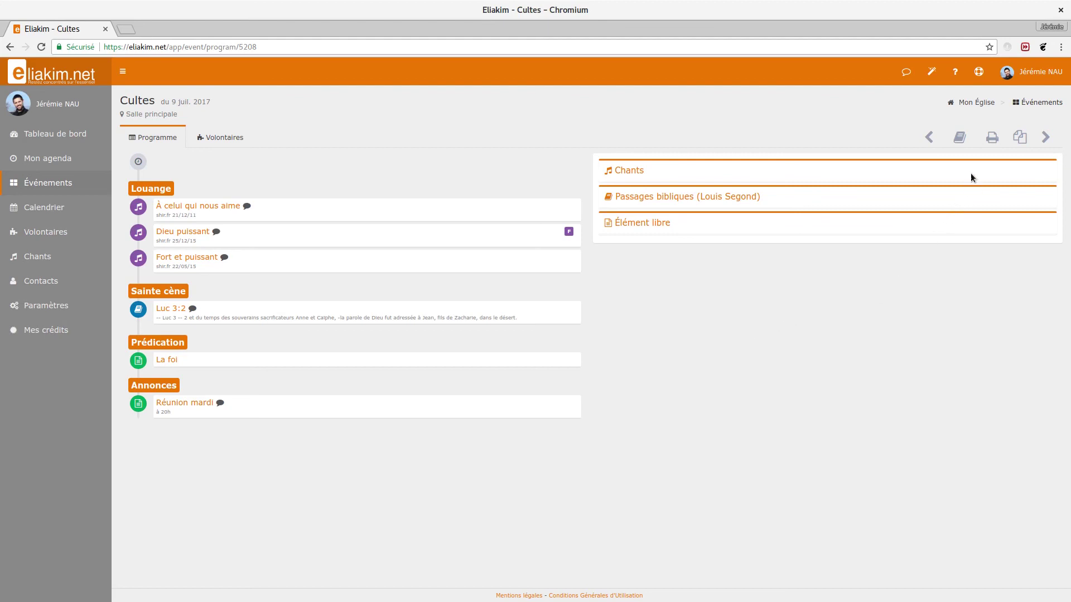
left_click(991, 138)
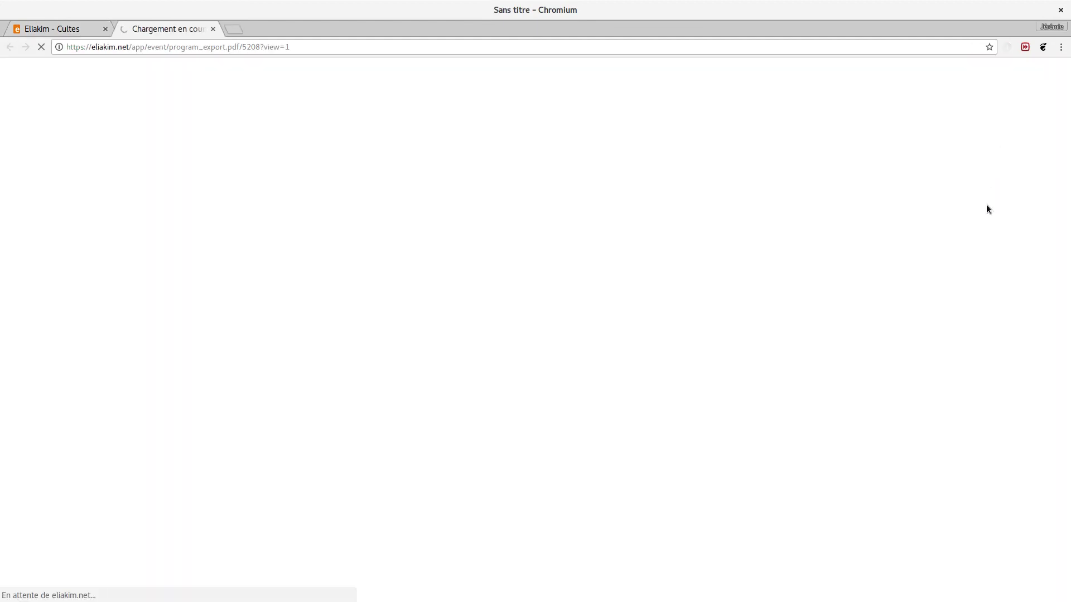